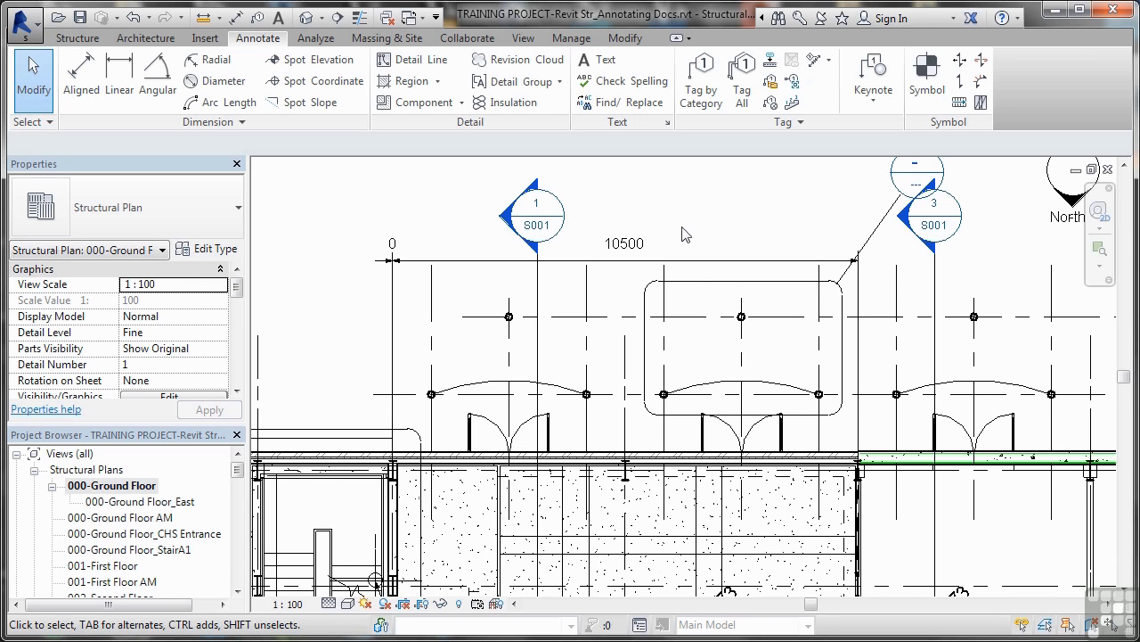
Widen the 10500 dimension's left witness line gap so it ends well above the wall.
click(638, 250)
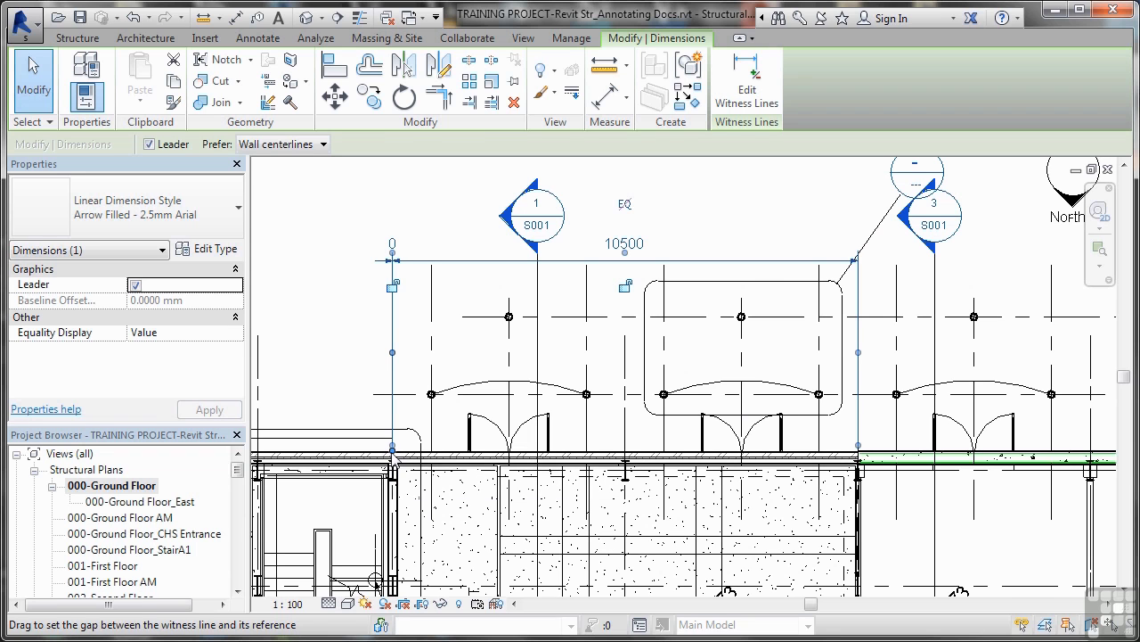
drag(393, 452, 401, 377)
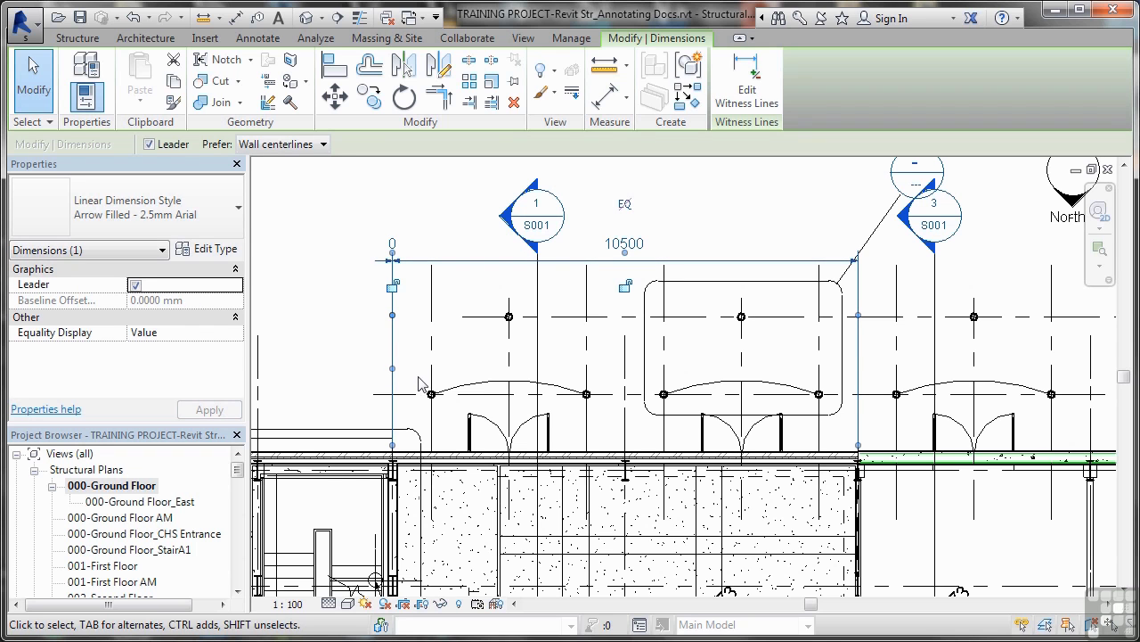
drag(399, 447, 400, 390)
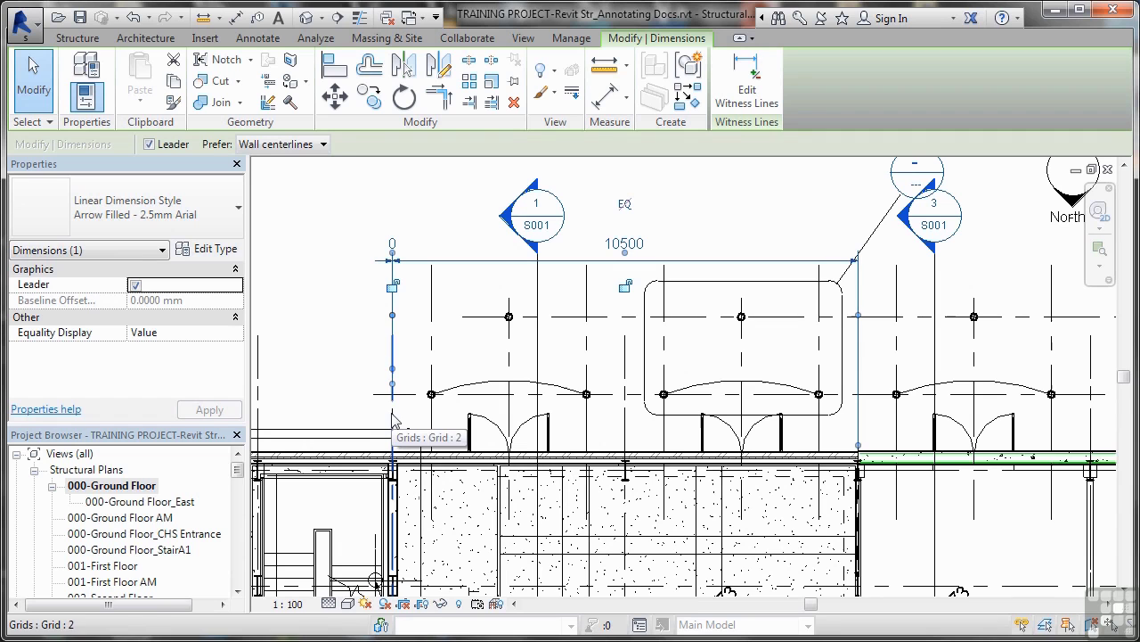
drag(395, 371, 395, 343)
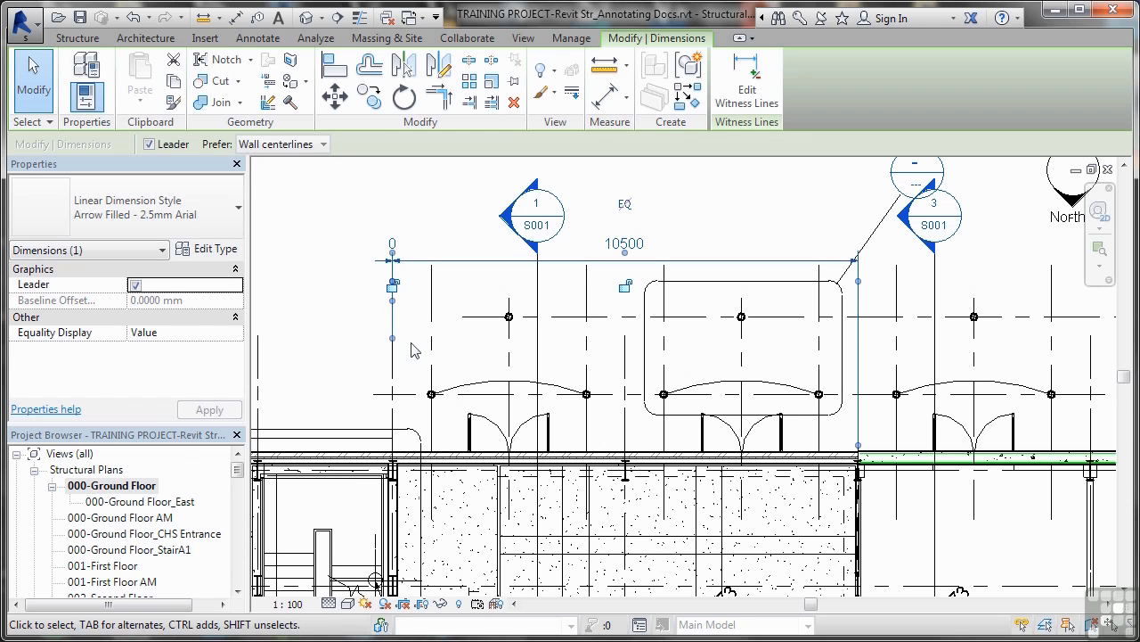
click(411, 350)
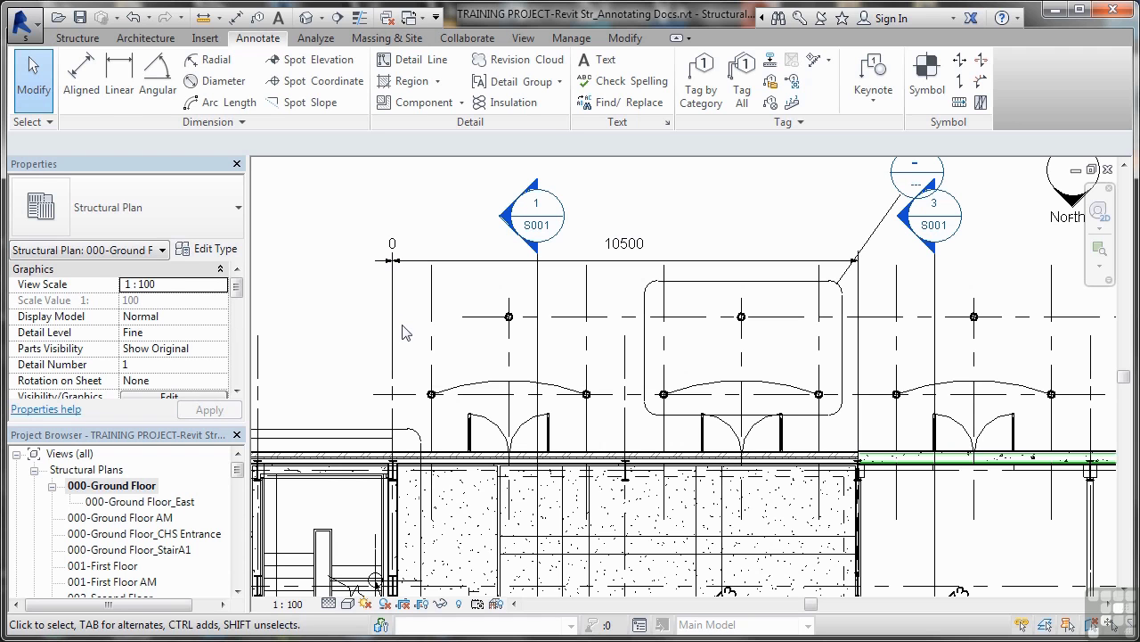
click(396, 319)
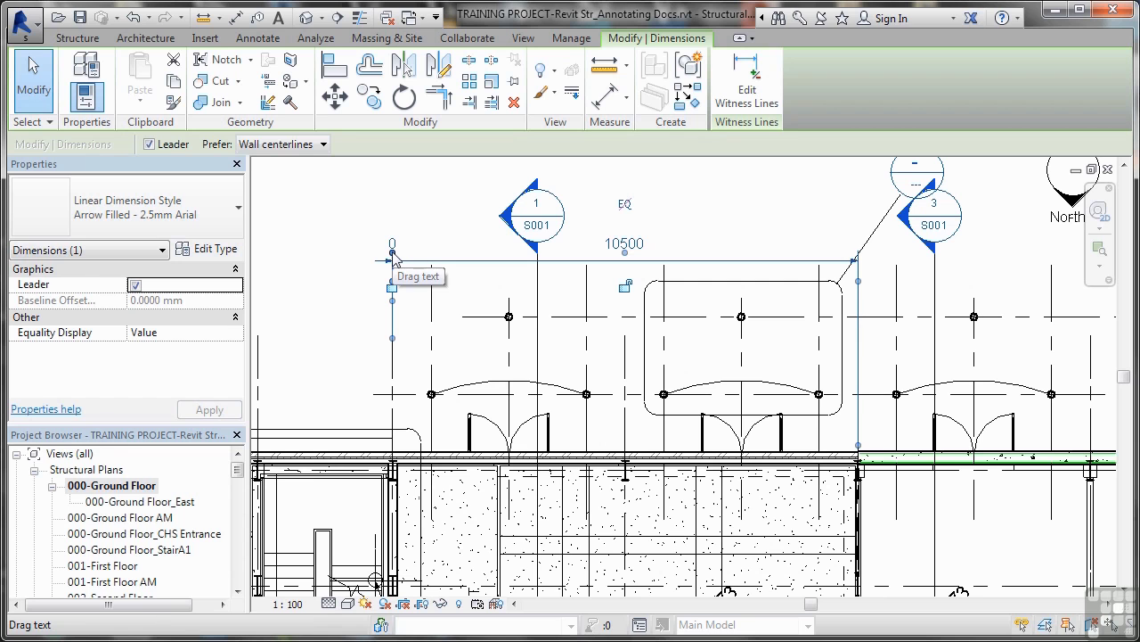
drag(393, 256, 333, 229)
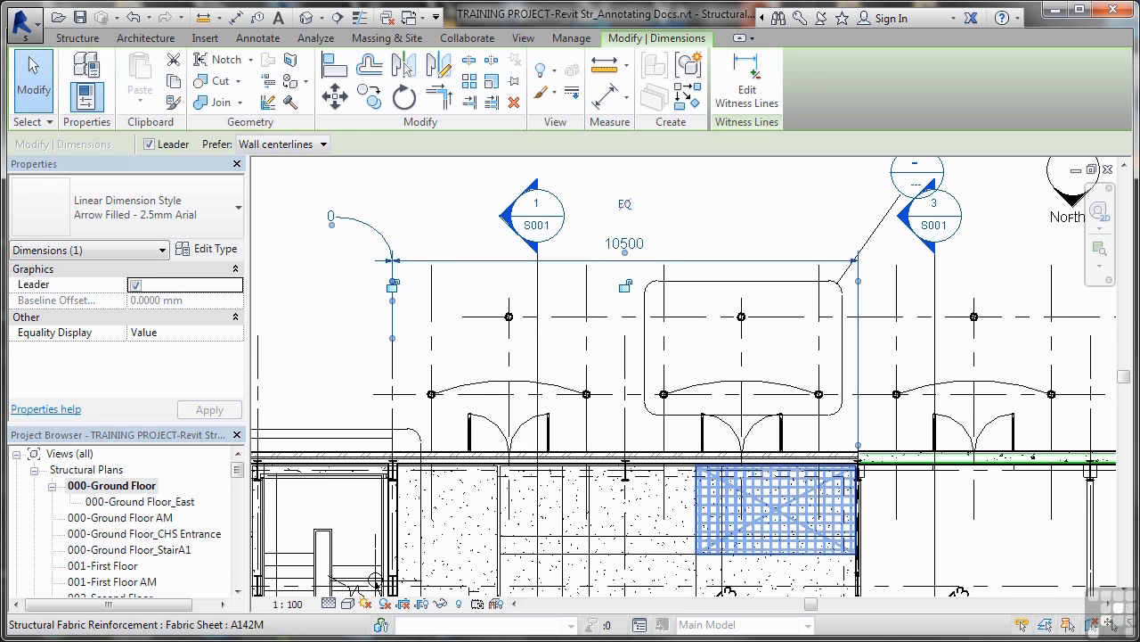
click(135, 18)
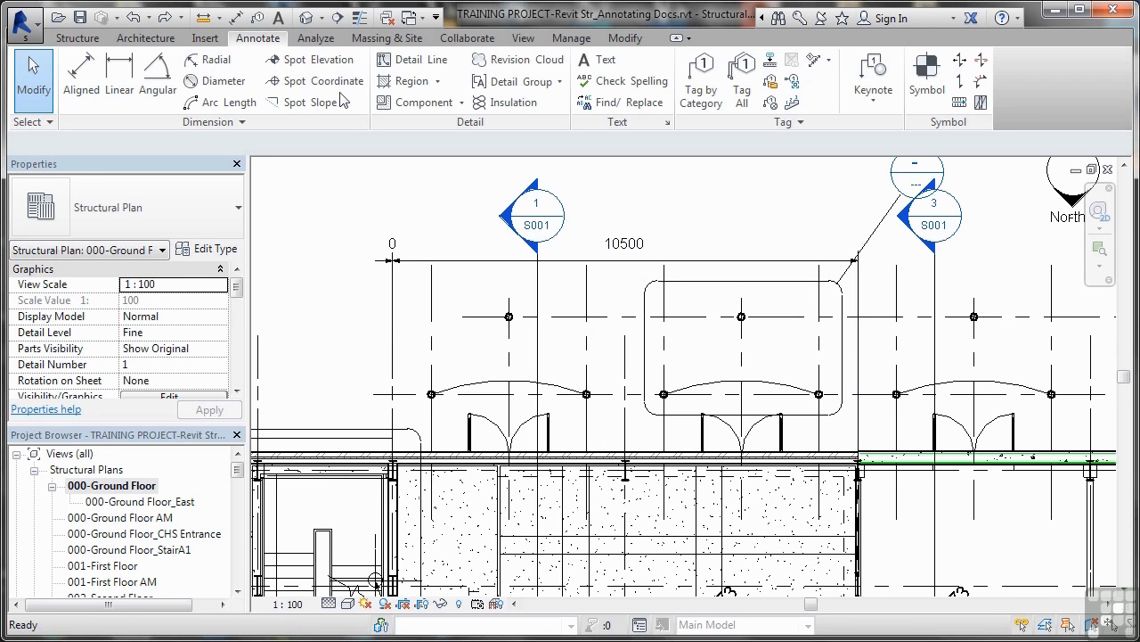
Snap the 10500 dimension's left witness line to the grid line, splitting it into 875 and 9625.
click(450, 264)
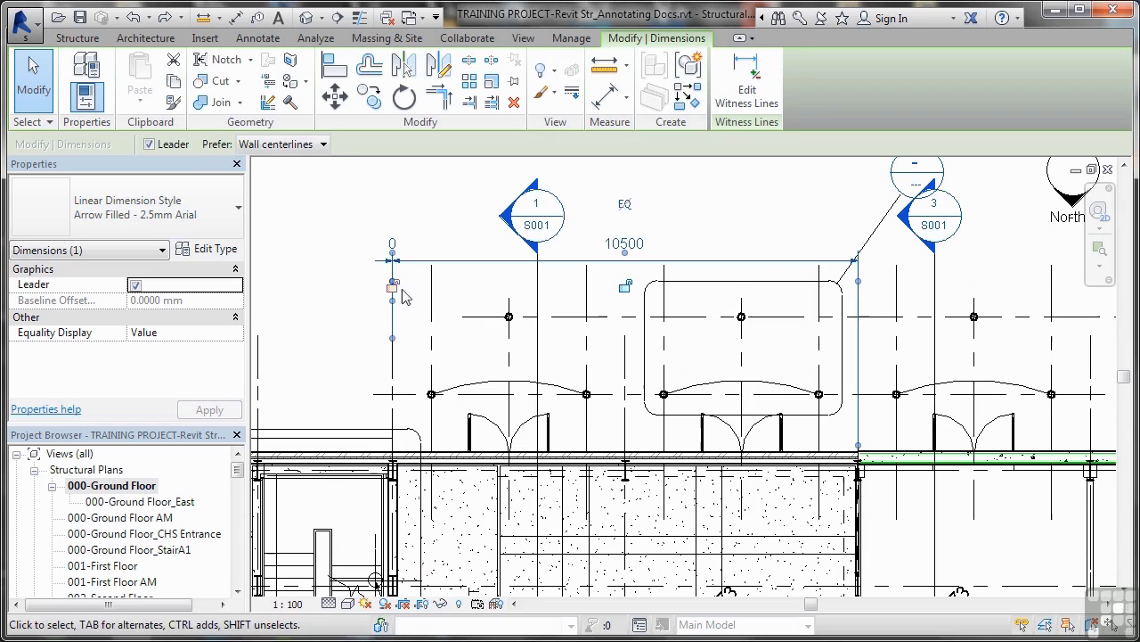
drag(392, 290, 436, 296)
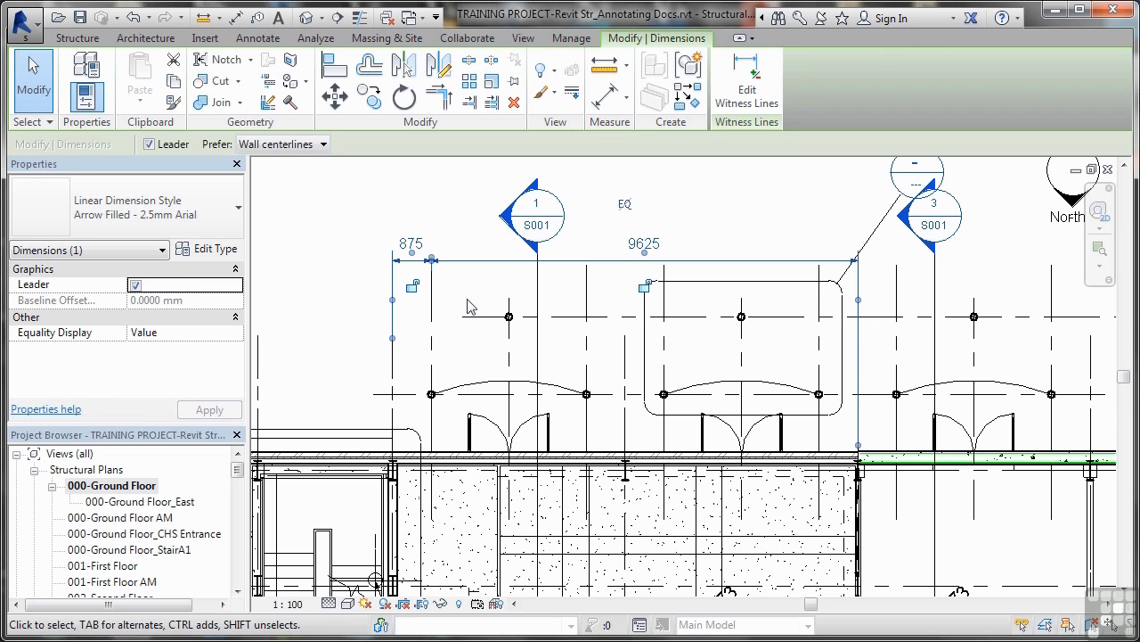
key(Escape)
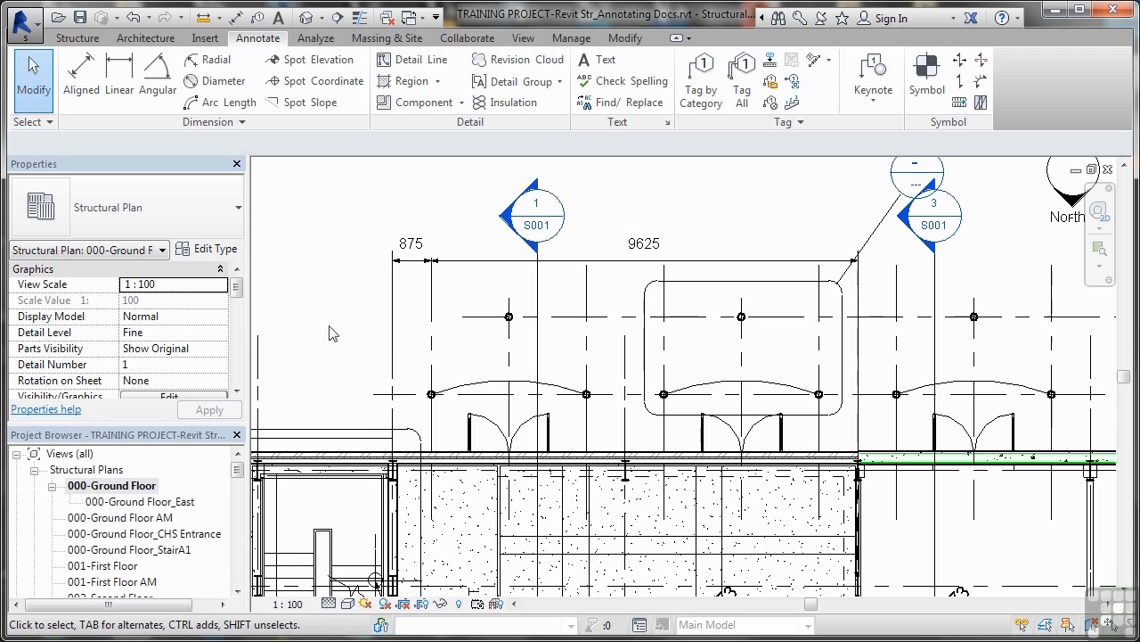
Try the EQ constraint on the A–E grid dimension, then cancel, keeping 2000, 2500, 3750, 3000.
scroll(329, 333, down, 5)
middle_drag(330, 333, 518, 413)
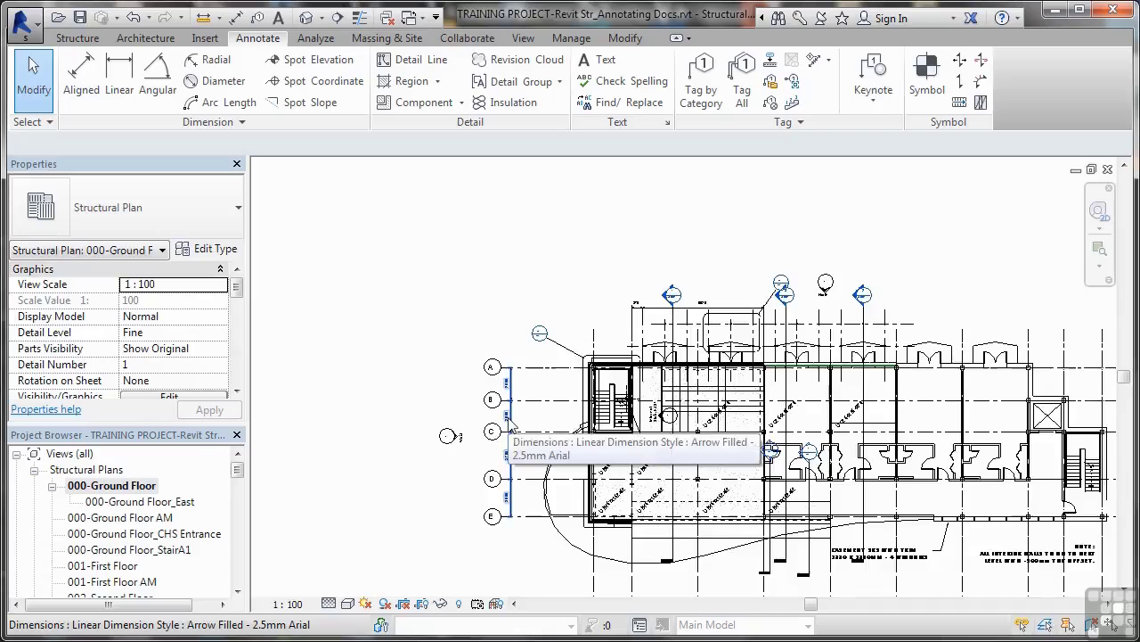
scroll(509, 418, up, 3)
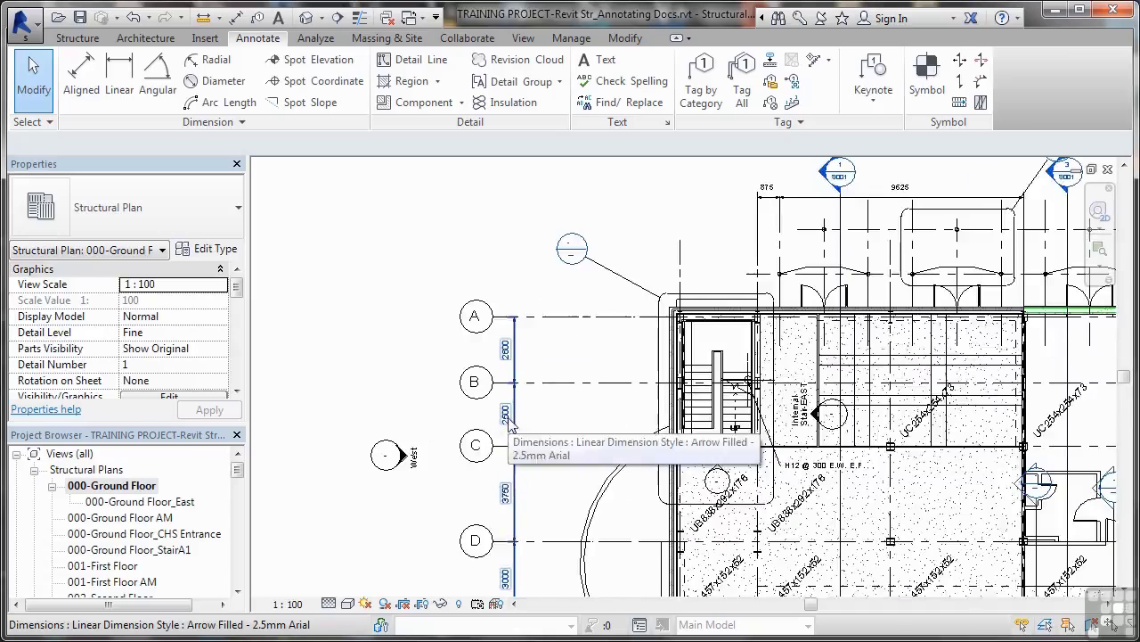
middle_drag(567, 428, 542, 323)
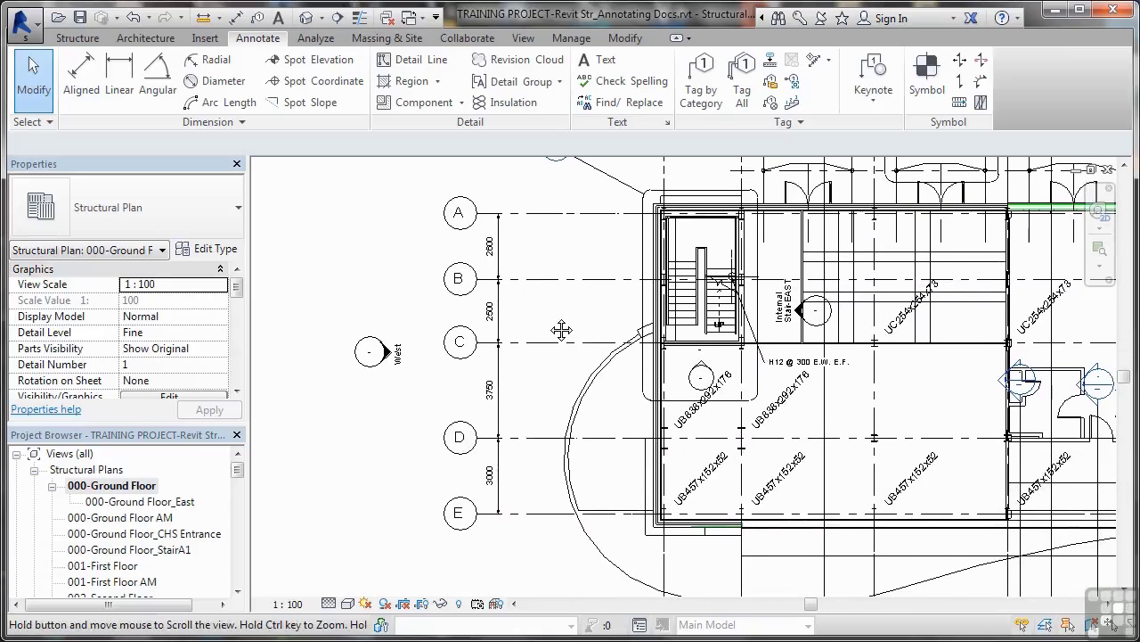
click(499, 379)
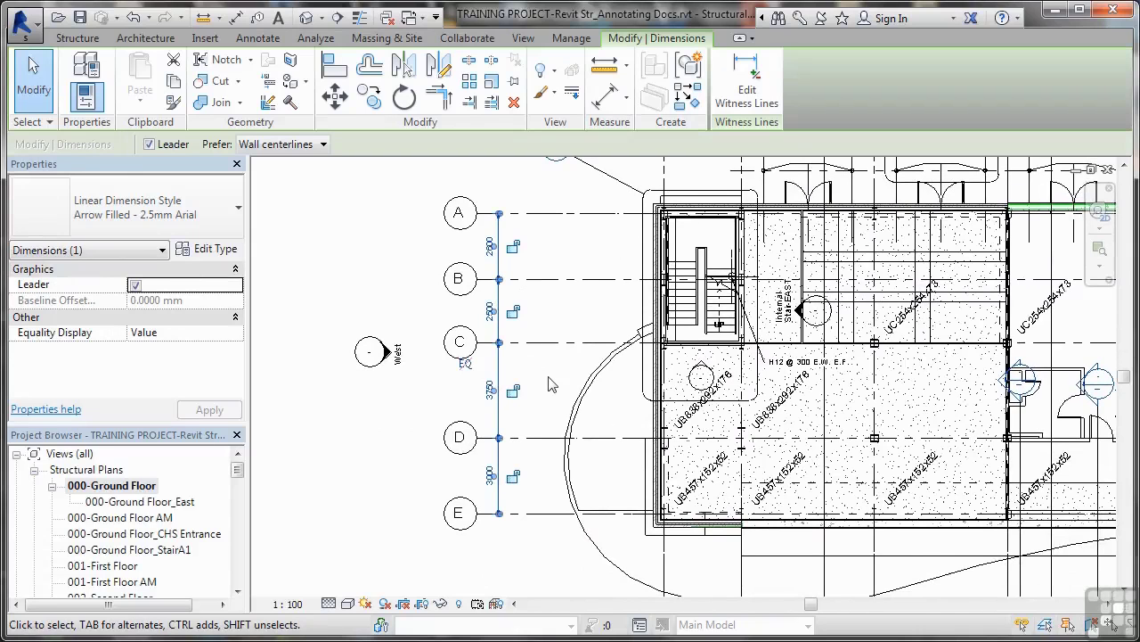
click(464, 364)
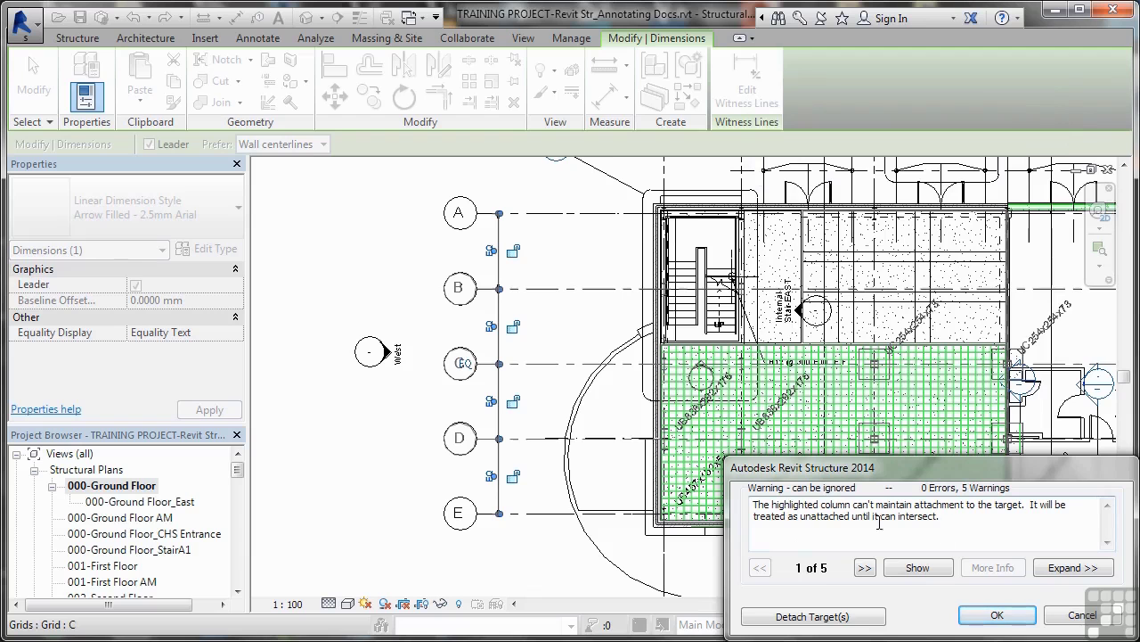
click(1082, 615)
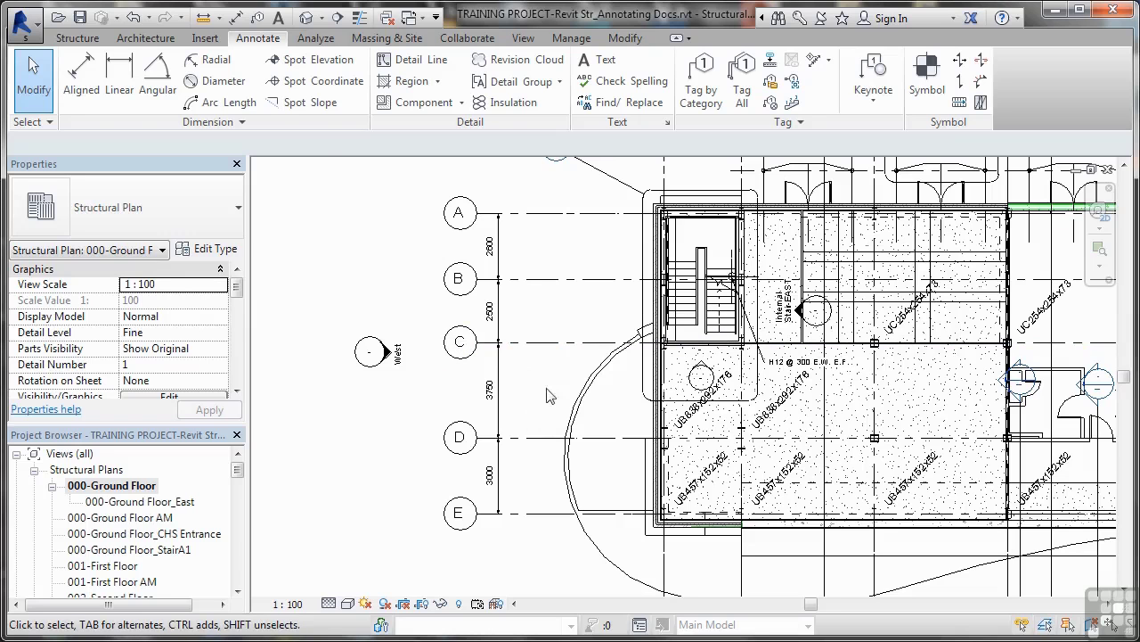
Edit the A–E grid dimension string's witness lines, dropping grid D so C to E is one segment.
click(501, 390)
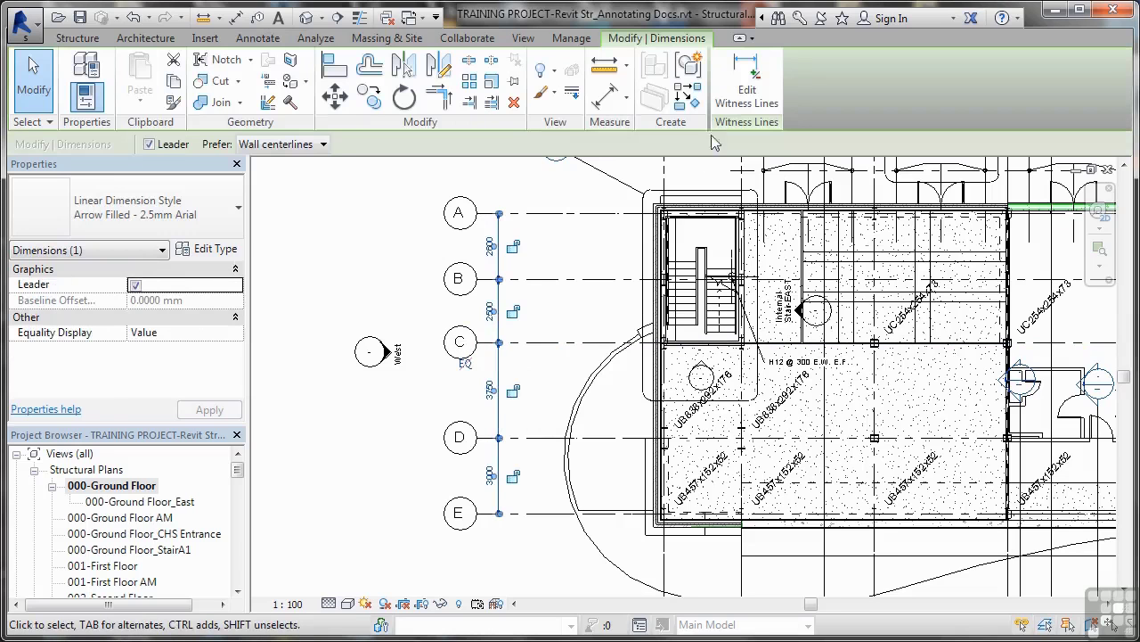
click(747, 98)
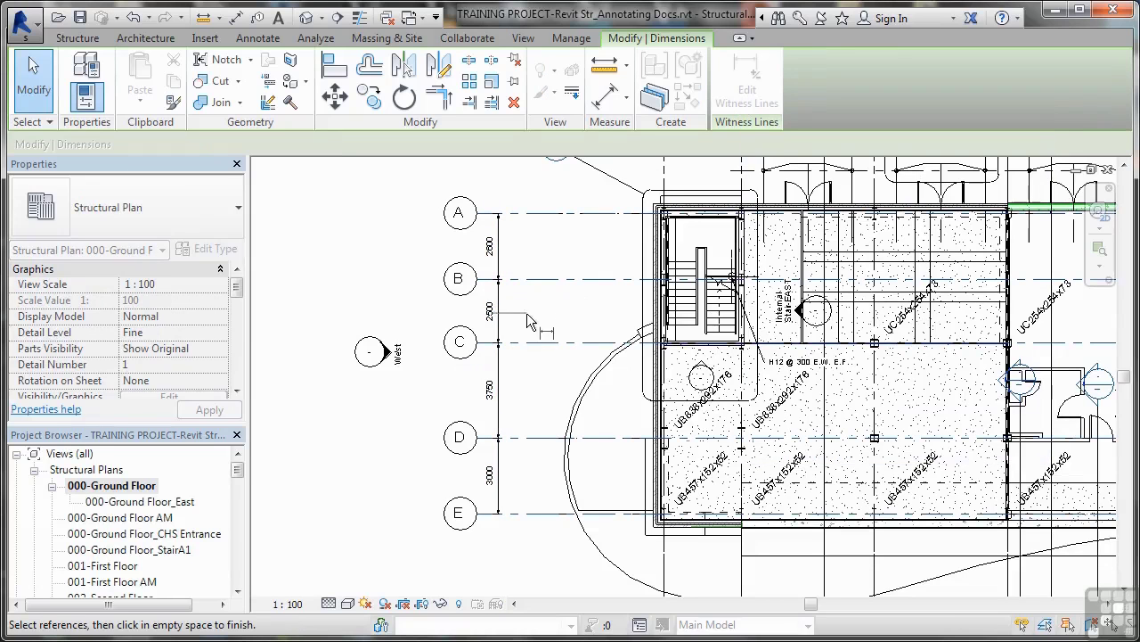
click(530, 378)
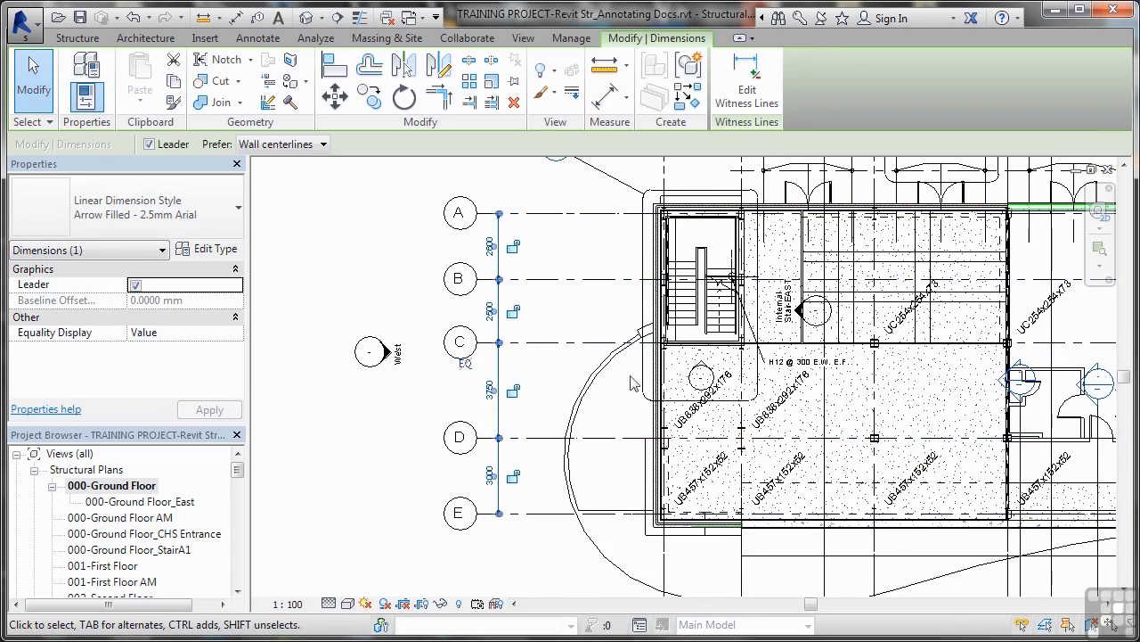
click(747, 89)
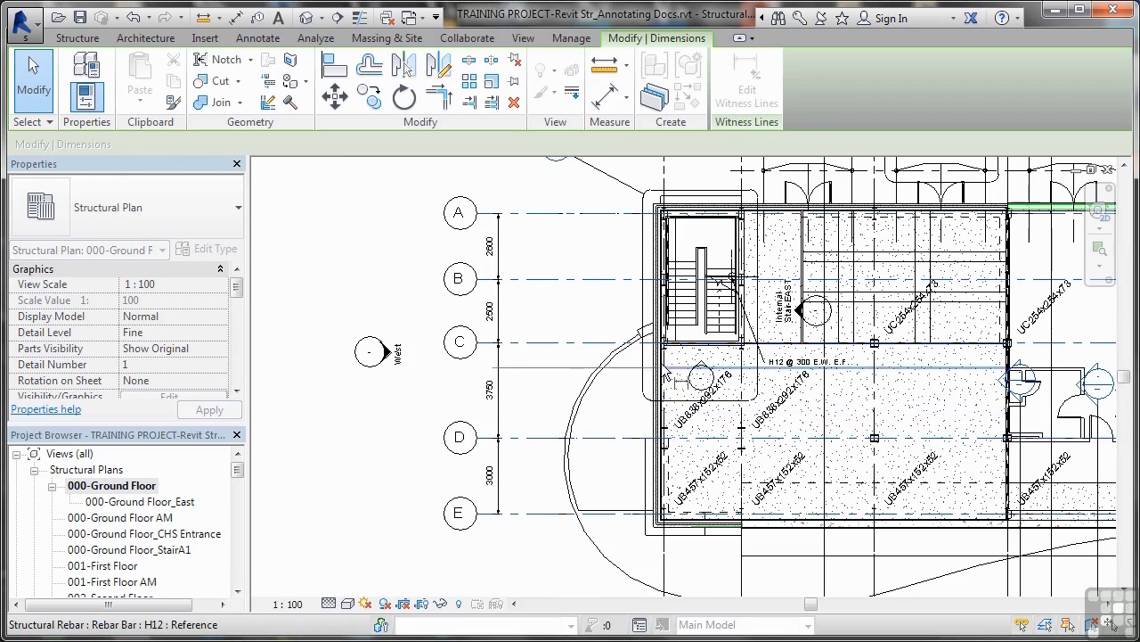
scroll(664, 374, up, 5)
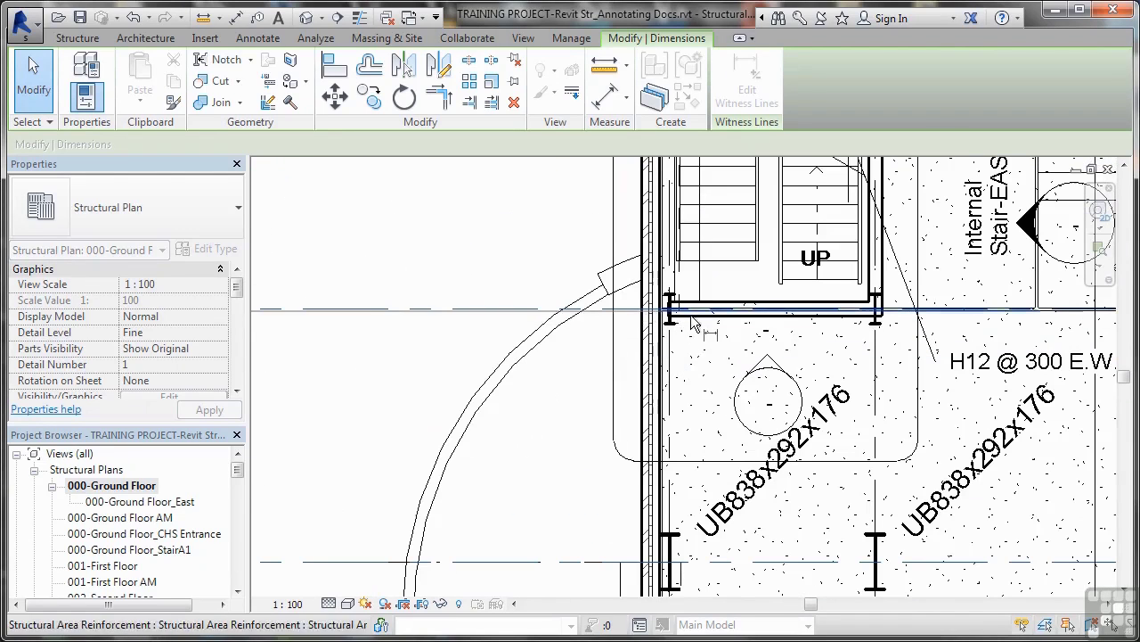
scroll(681, 343, down, 3)
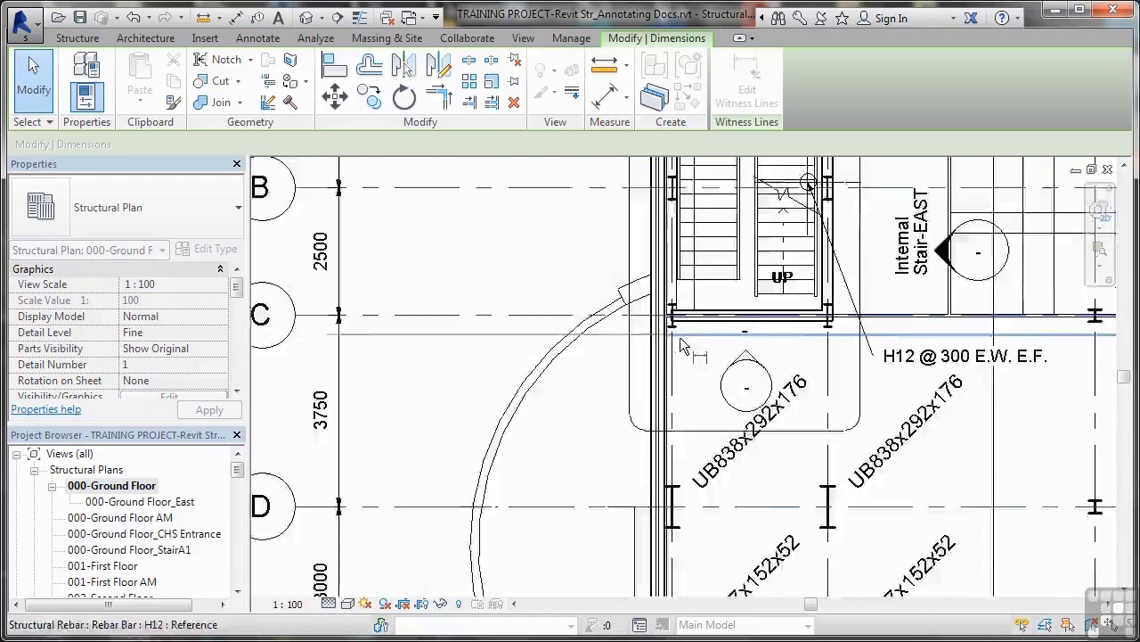
scroll(680, 340, down, 2)
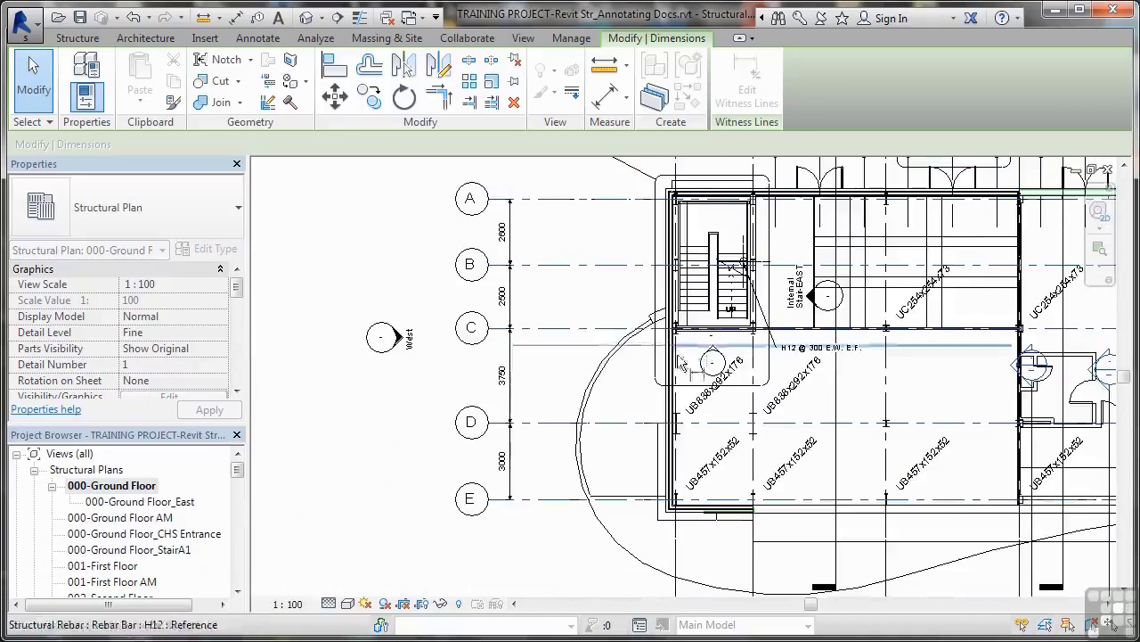
click(651, 434)
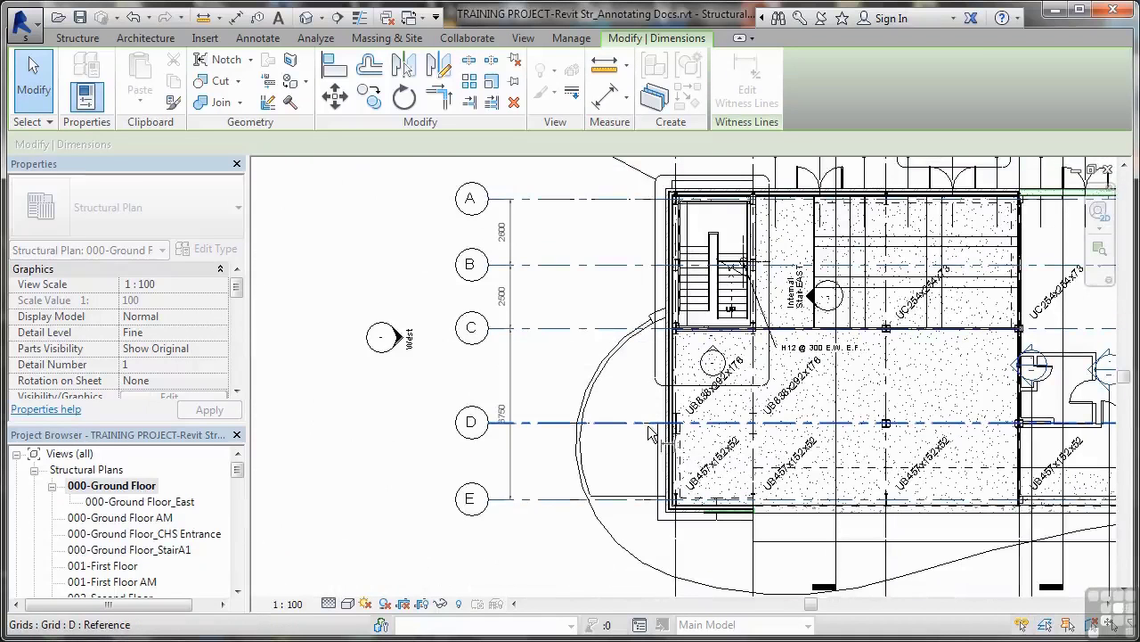
Re-edit the A–E string's witness lines, toggling grid D back to give 2000, 2500, 3750, 3000.
click(560, 477)
key(Escape)
key(Escape)
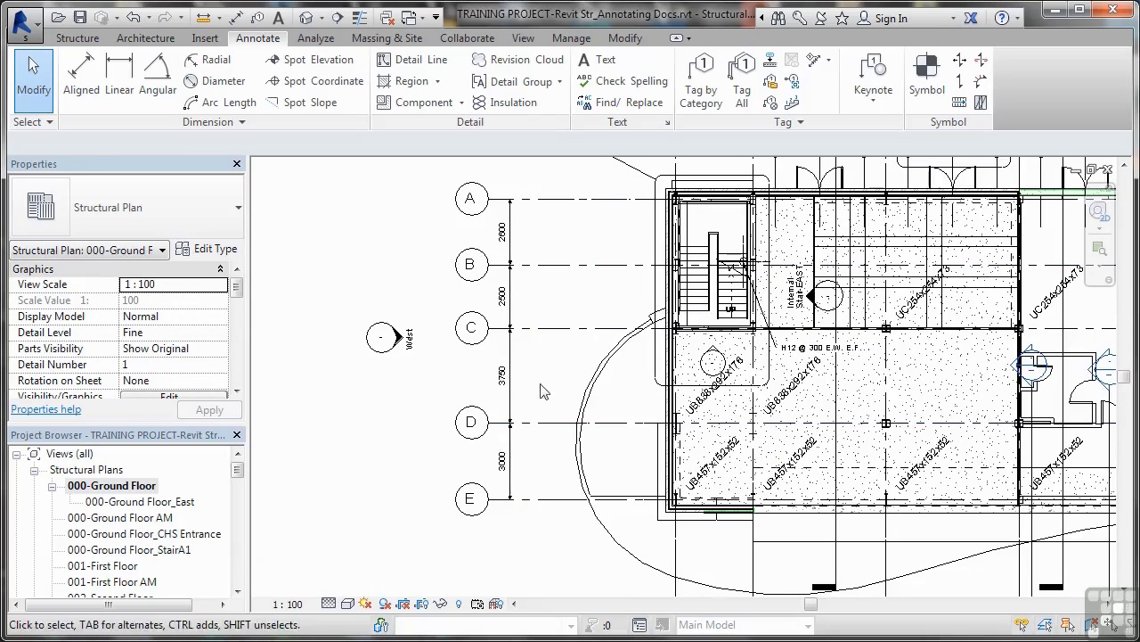
click(511, 356)
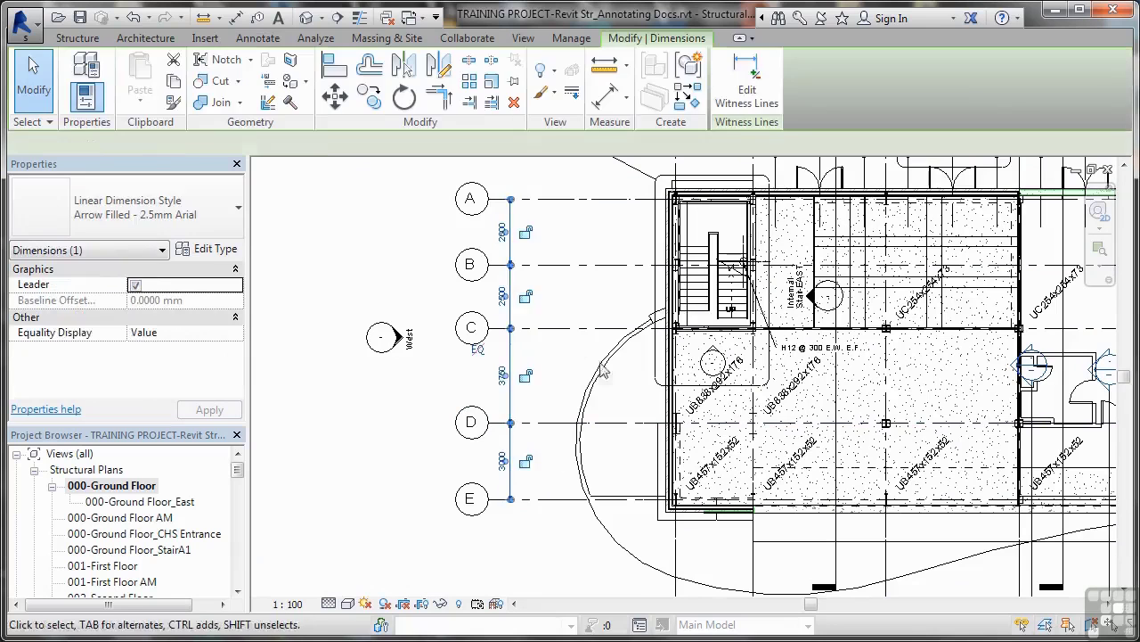
click(734, 100)
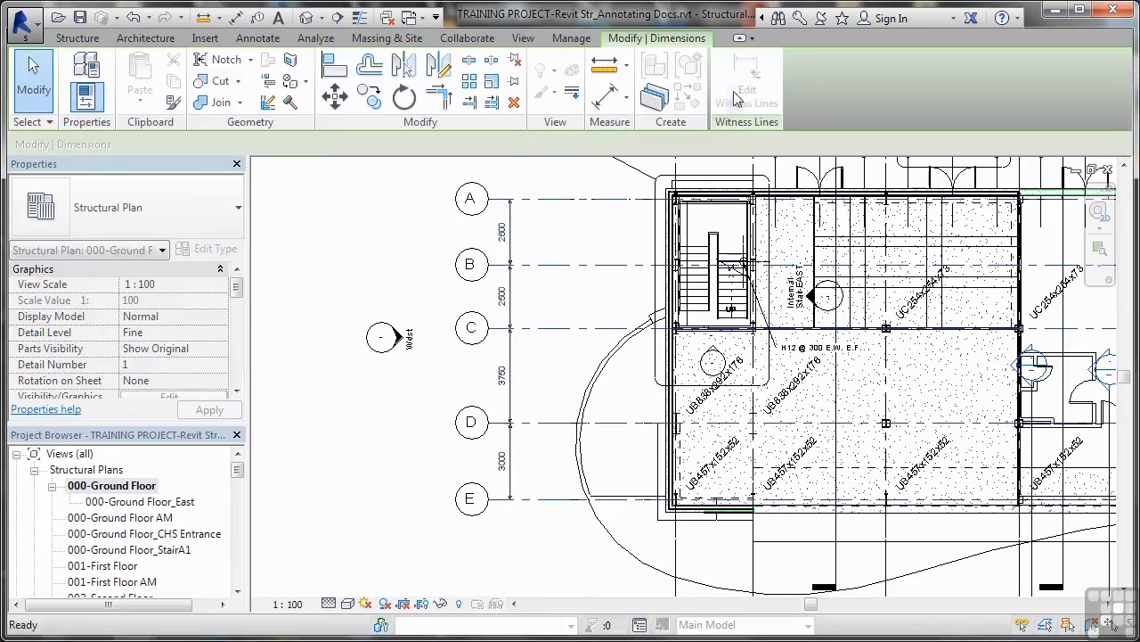
click(621, 425)
click(617, 436)
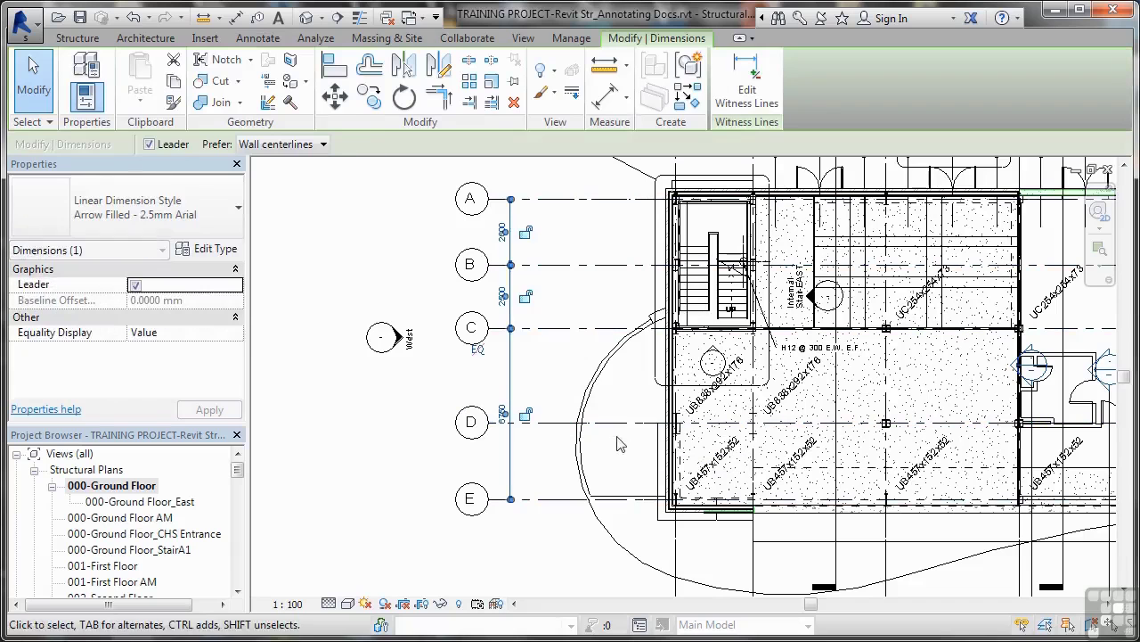